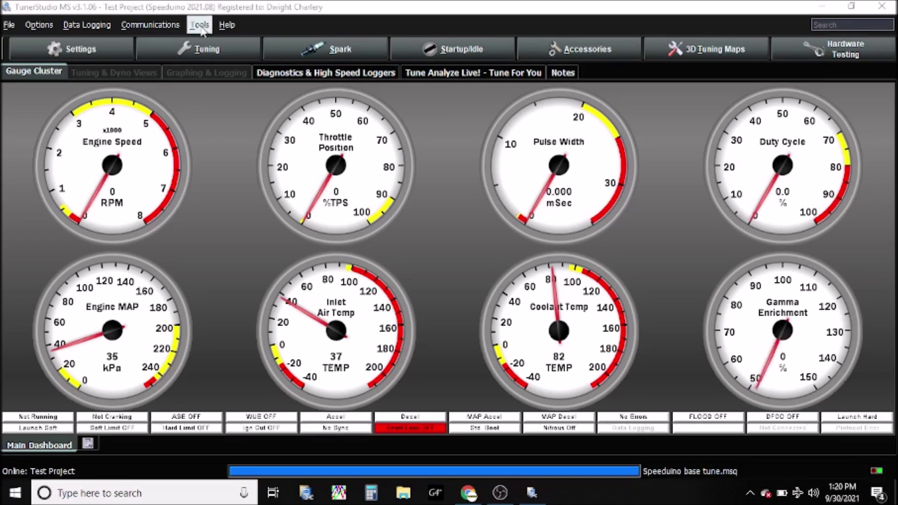
Open the VE Table editor, reposition it, and burn the current table to the ECU.
left_click(203, 50)
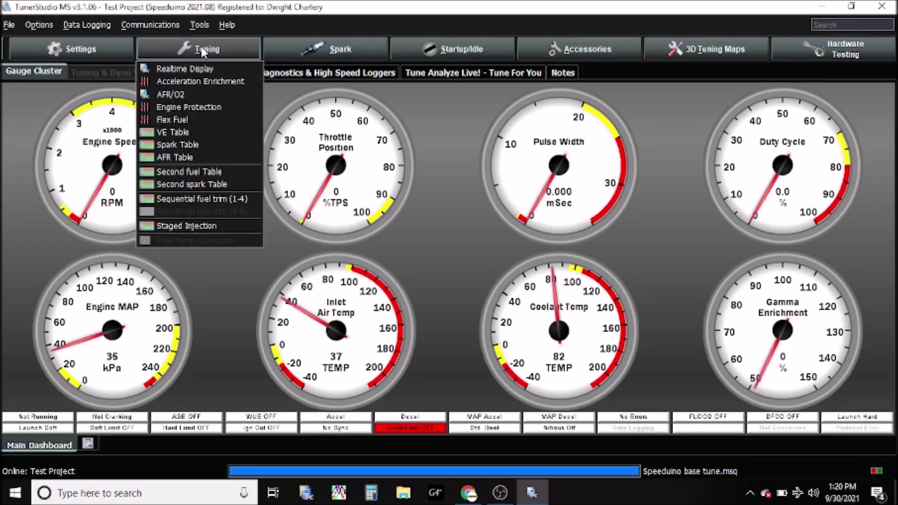
left_click(184, 133)
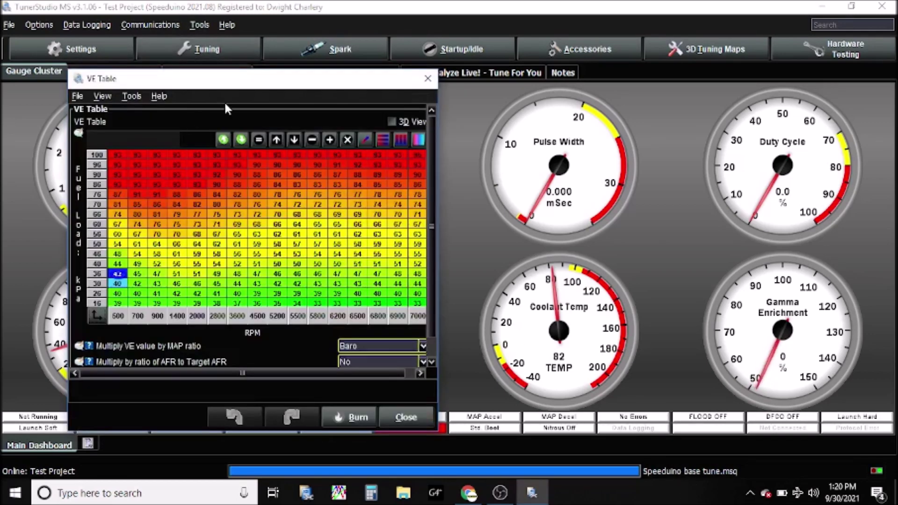
left_click_drag(272, 86, 365, 75)
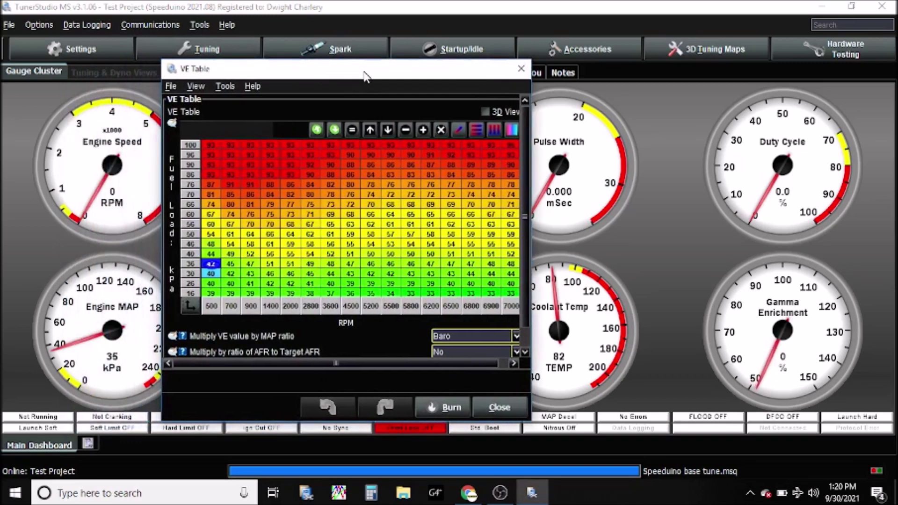
left_click(450, 410)
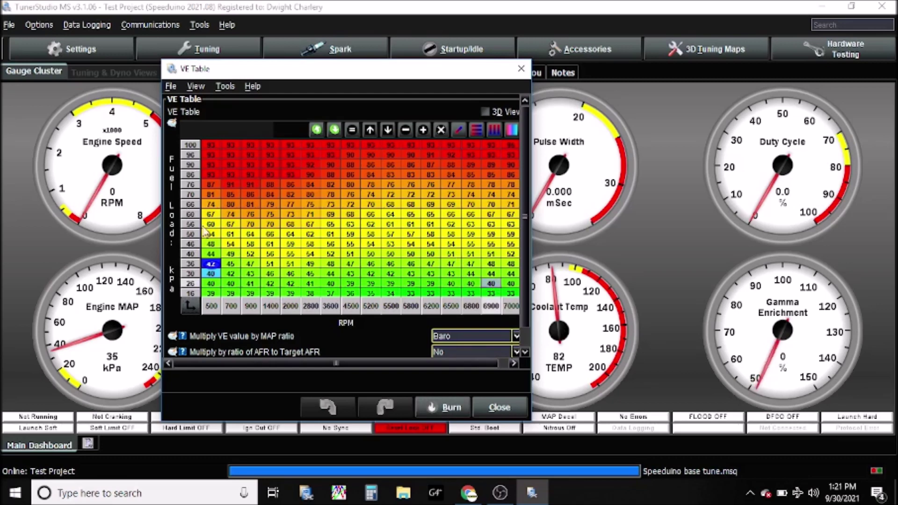
Raise the 1400 RPM / 36 kPa VE cell from 51 to 52 and burn it to the ECU.
left_click(268, 265)
key("plus")
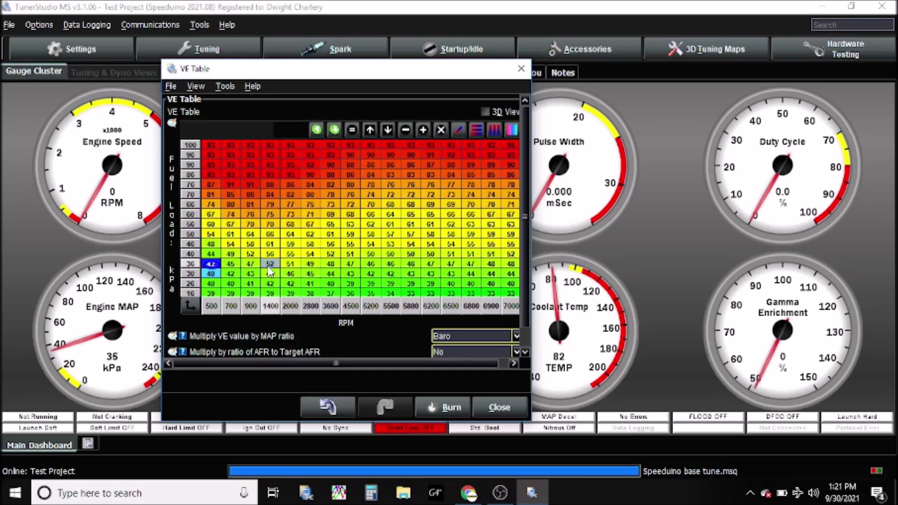
left_click(437, 409)
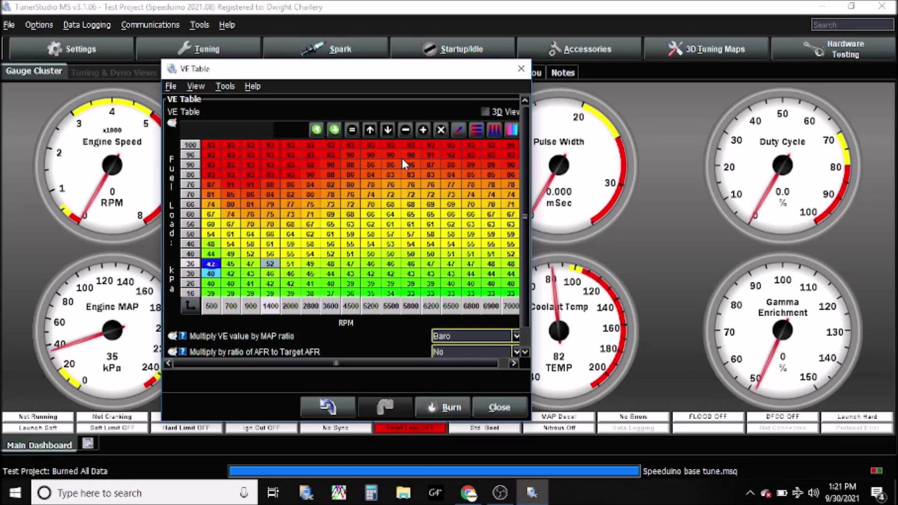
left_click(15, 26)
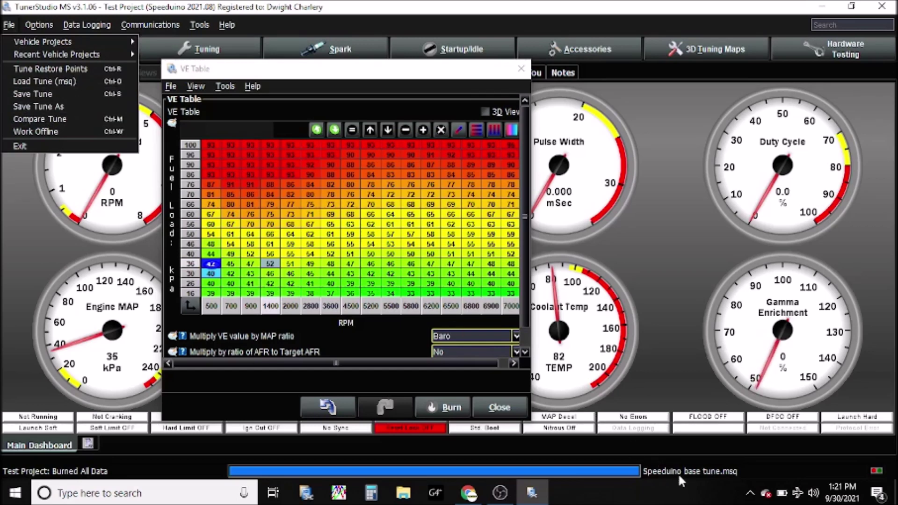
Choose Save Tune As to bring up the Save Tune Configuration dialog.
left_click(56, 107)
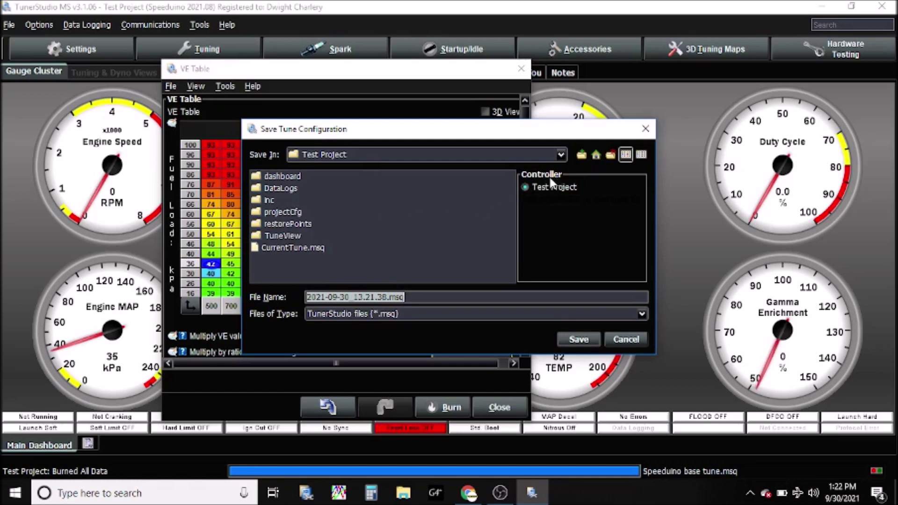
Navigate to the Desktop's Youtube folder and erase the date-stamped default file name.
left_click(597, 156)
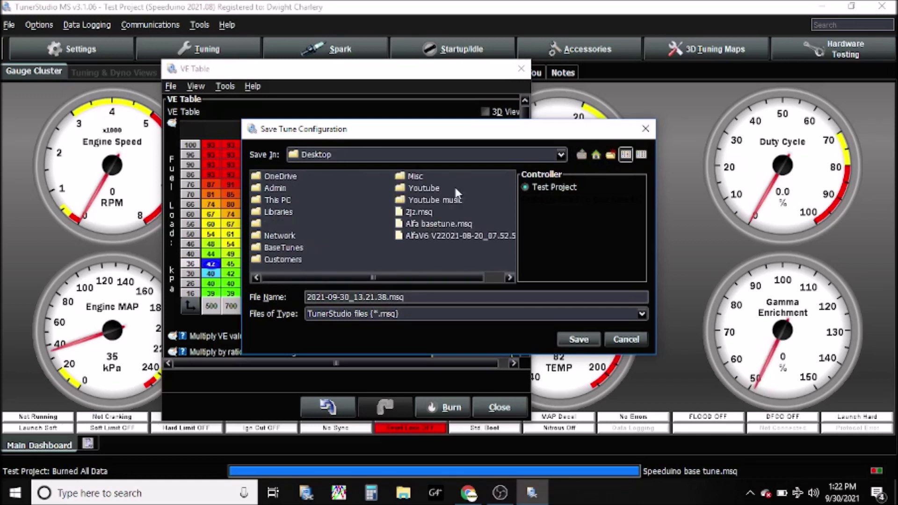
double_click(423, 188)
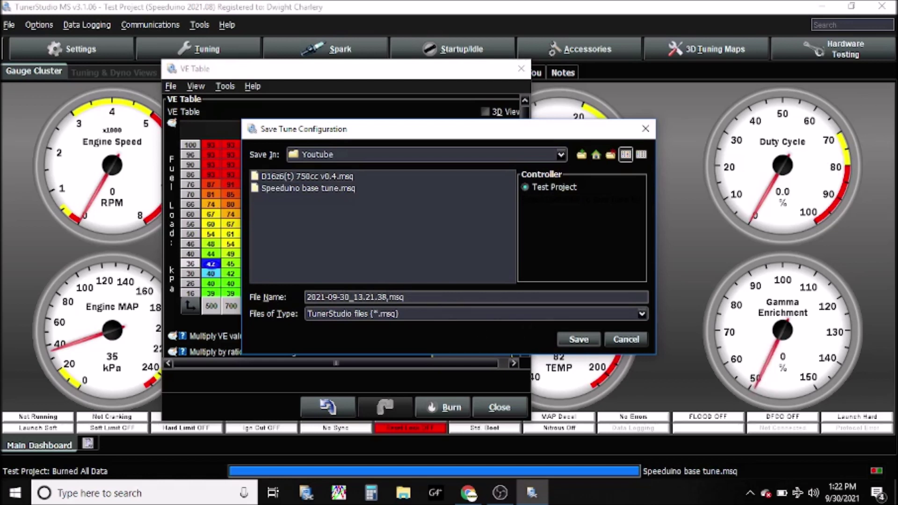
key("BackSpace")
key("BackSpace")
key("BackSpace")
key("BackSpace")
key("BackSpace")
key("BackSpace")
key("BackSpace")
key("BackSpace")
key("BackSpace")
key("BackSpace")
key("BackSpace")
key("BackSpace")
key("BackSpace")
key("BackSpace")
key("BackSpace")
key("BackSpace")
key("BackSpace")
key("BackSpace")
key("BackSpace")
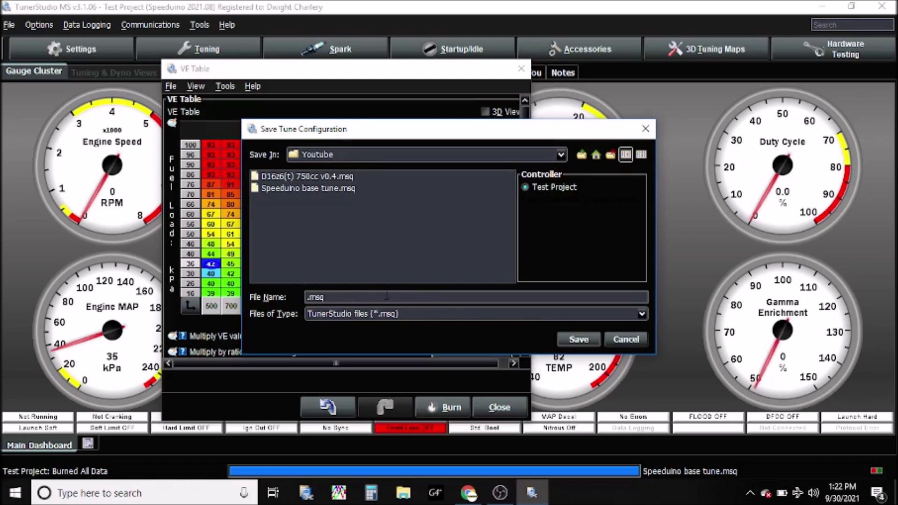
Name the file 'tune 1' and save it as tune 1.msq.
type("tune 1")
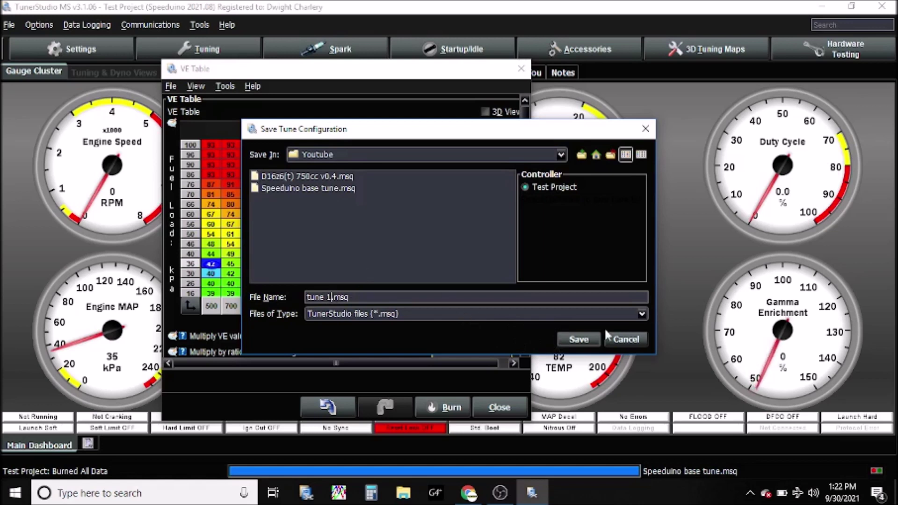
left_click(579, 339)
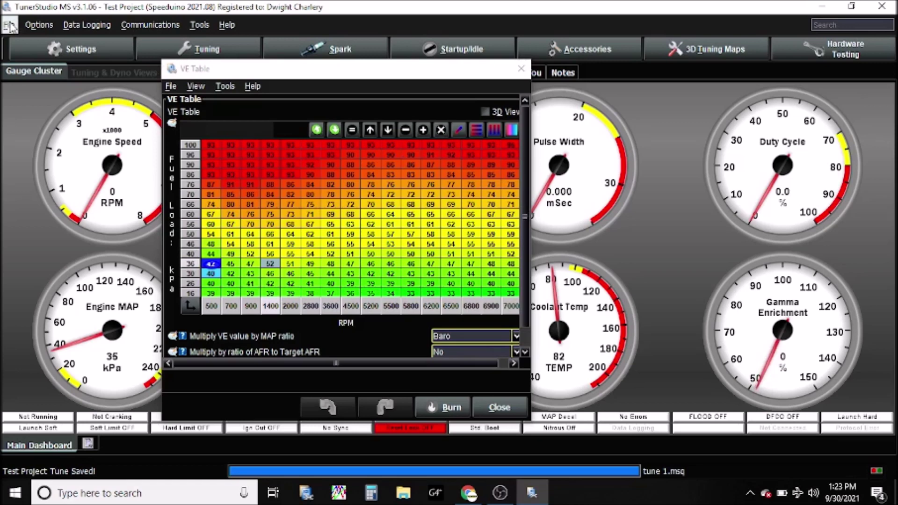
left_click(11, 27)
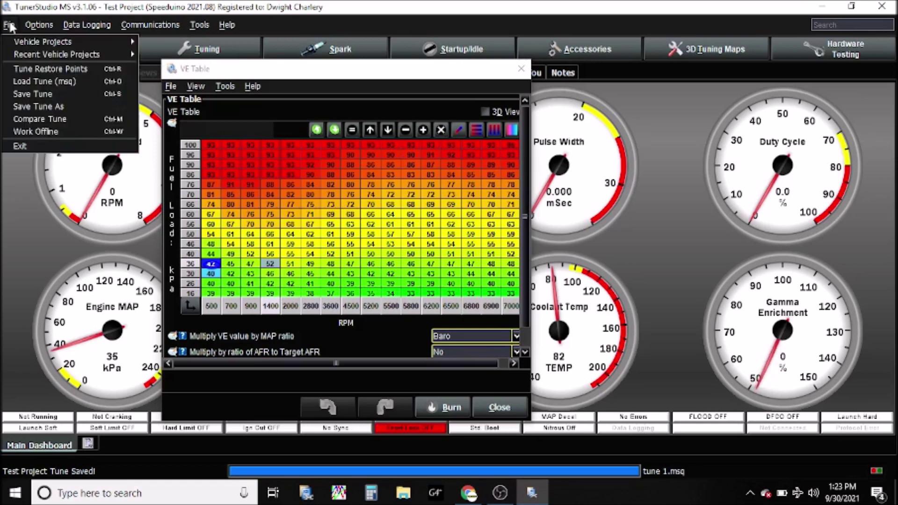
Load D16z6(t) 750cc v0.4.msq from the Desktop's Youtube folder.
left_click(21, 82)
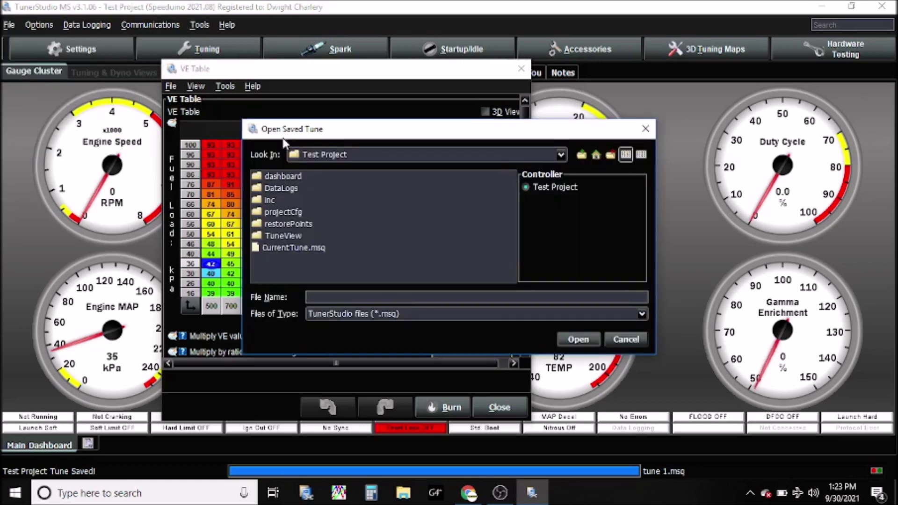
left_click(594, 158)
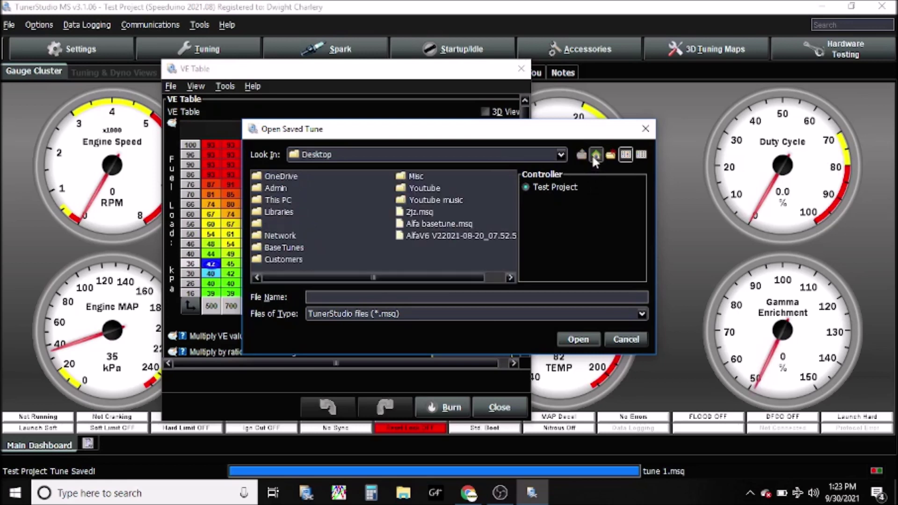
double_click(436, 191)
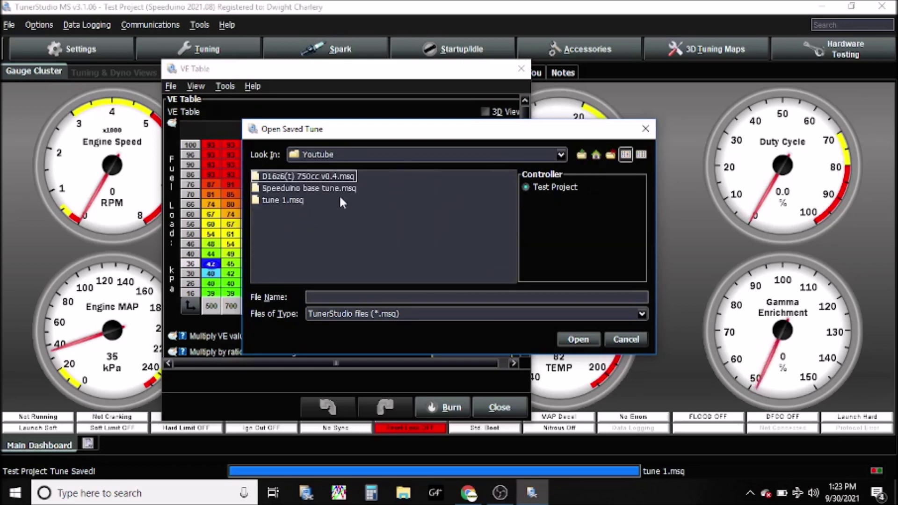
left_click(316, 175)
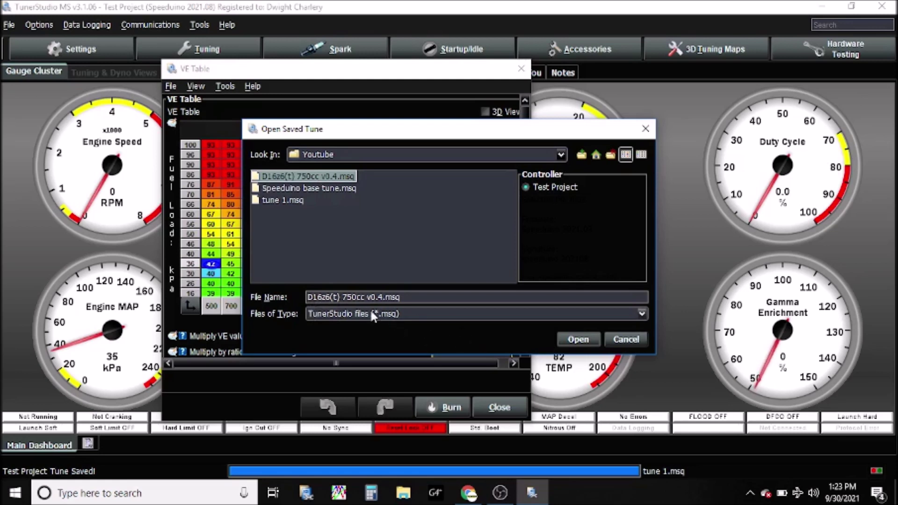
left_click(579, 340)
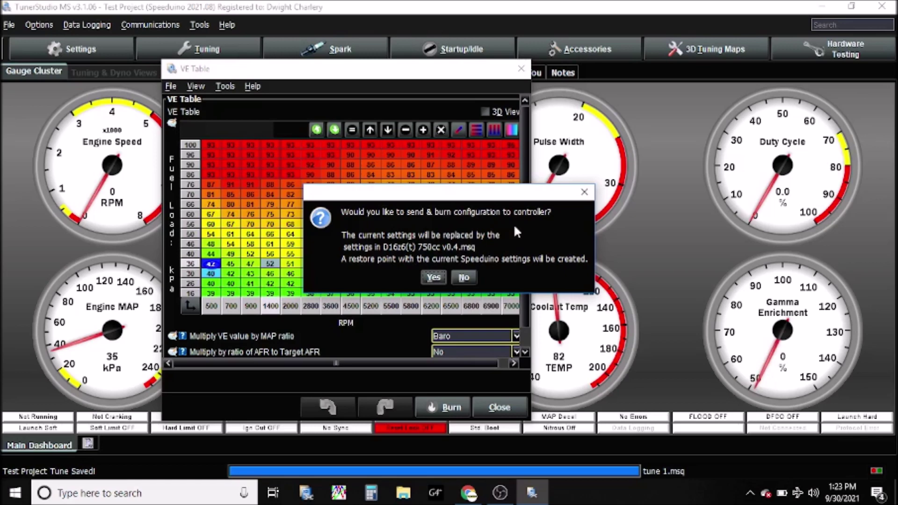
Confirm sending and burning D16z6(t) 750cc v0.4.msq to the controller.
left_click(435, 277)
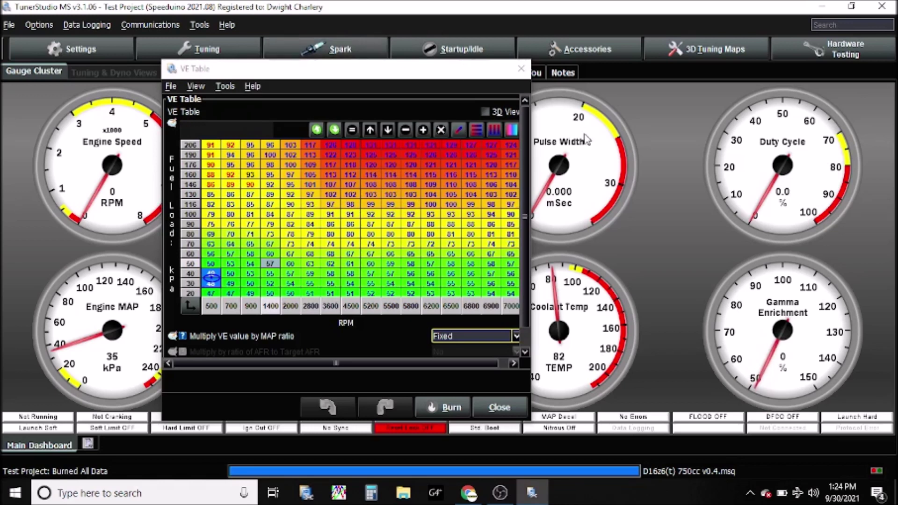
mouse_move(372, 186)
left_click(403, 495)
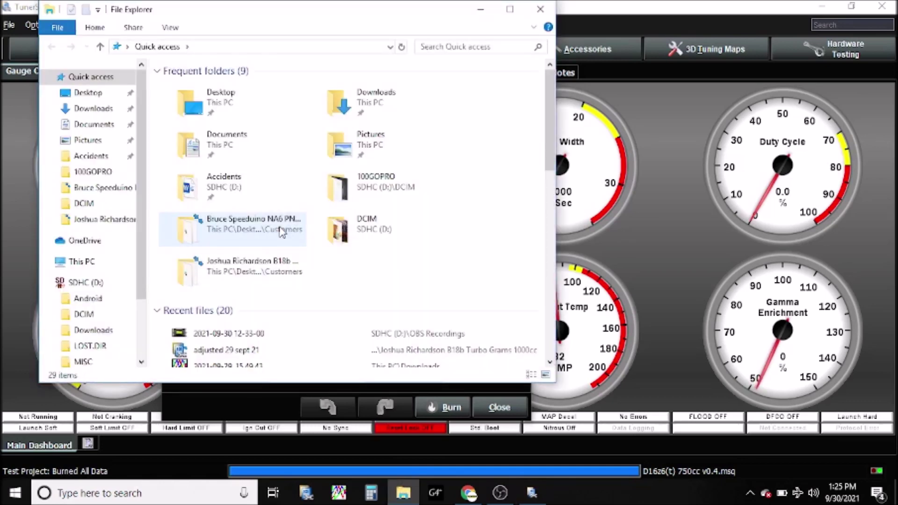
Browse Documents > TunerStudioProjects in File Explorer and open the Test Project folder.
left_click(95, 124)
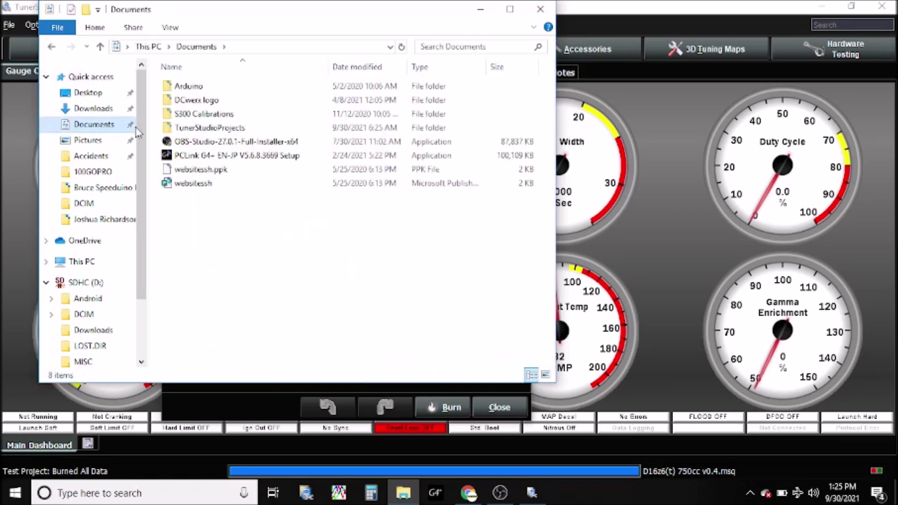
double_click(189, 134)
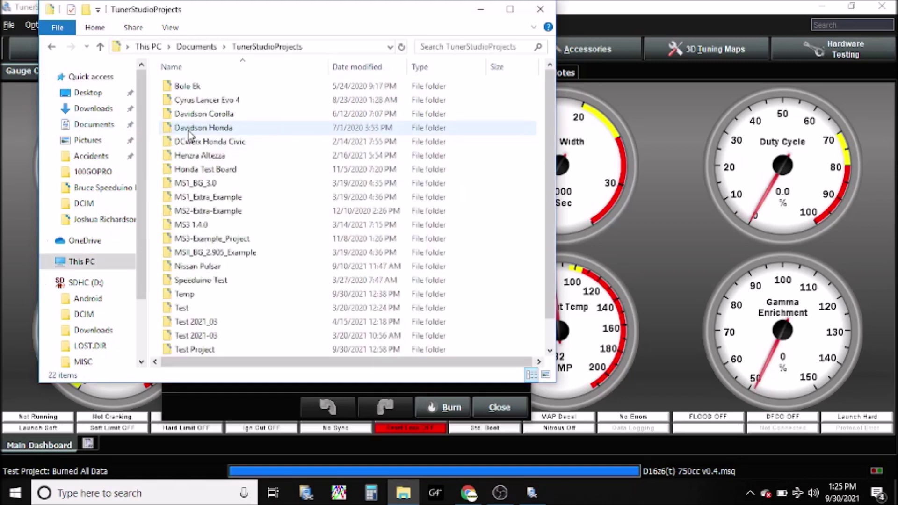
left_click_drag(547, 131, 547, 225)
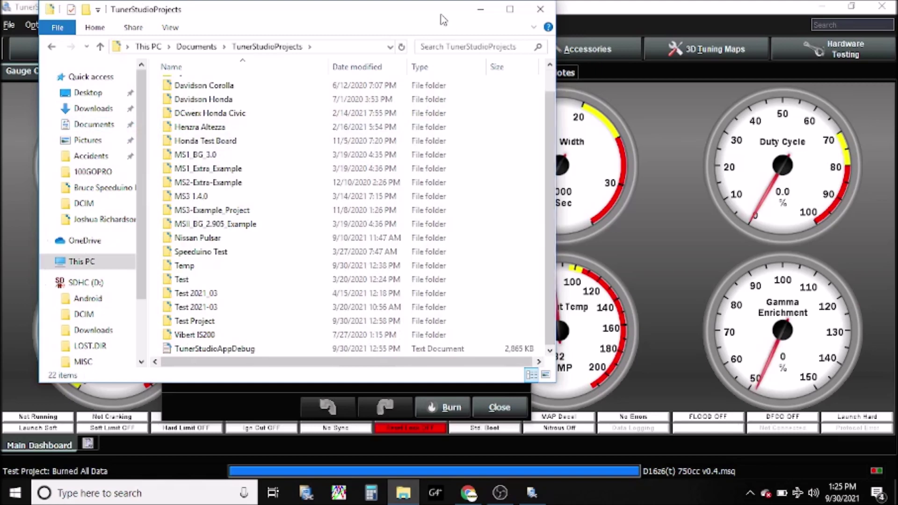
left_click_drag(441, 16, 507, 82)
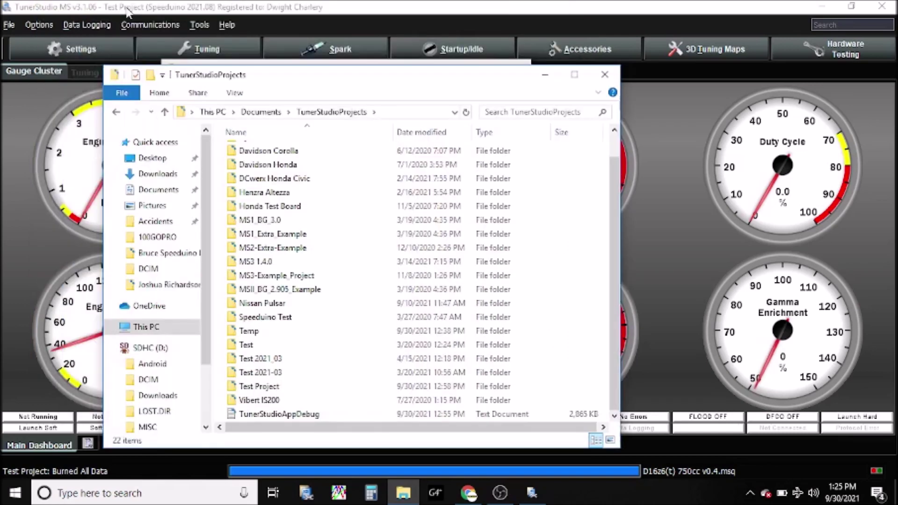
left_click(283, 389)
double_click(284, 389)
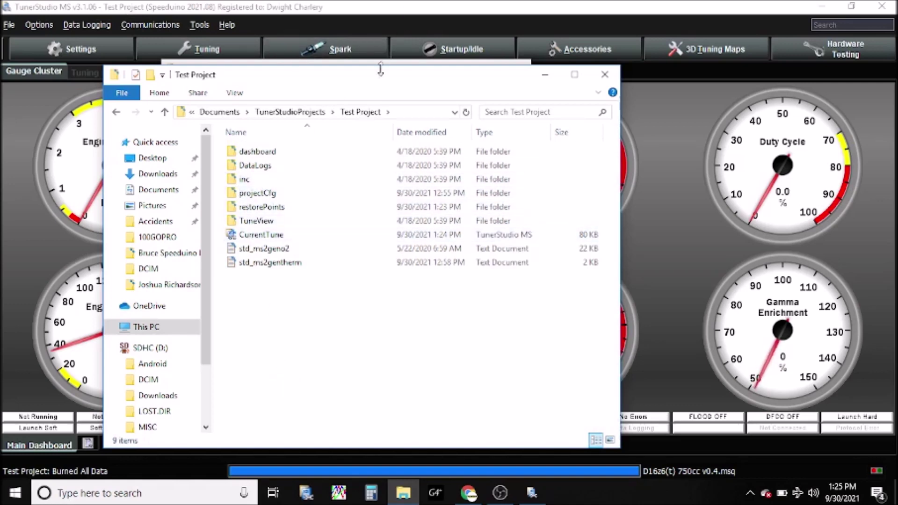
Check CurrentTune's context menu, close Explorer, then open and dismiss the File menu.
left_click_drag(380, 87, 582, 102)
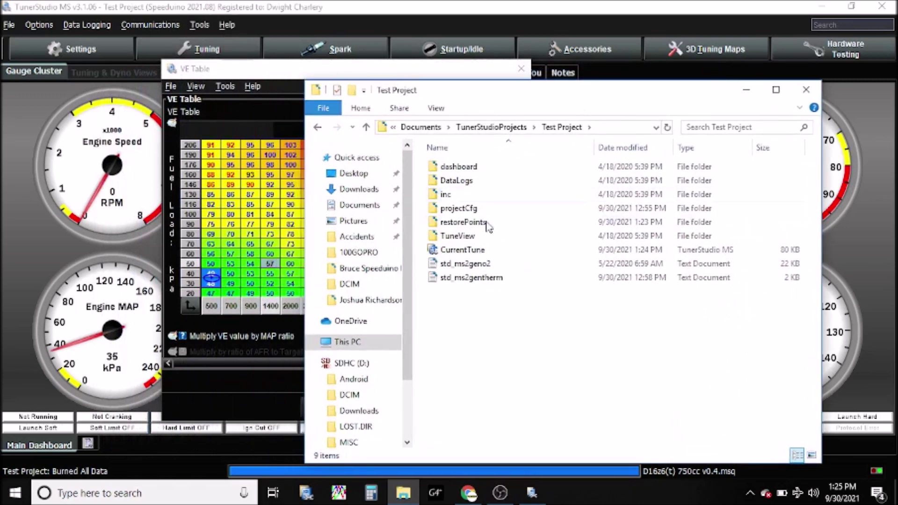
left_click(470, 253)
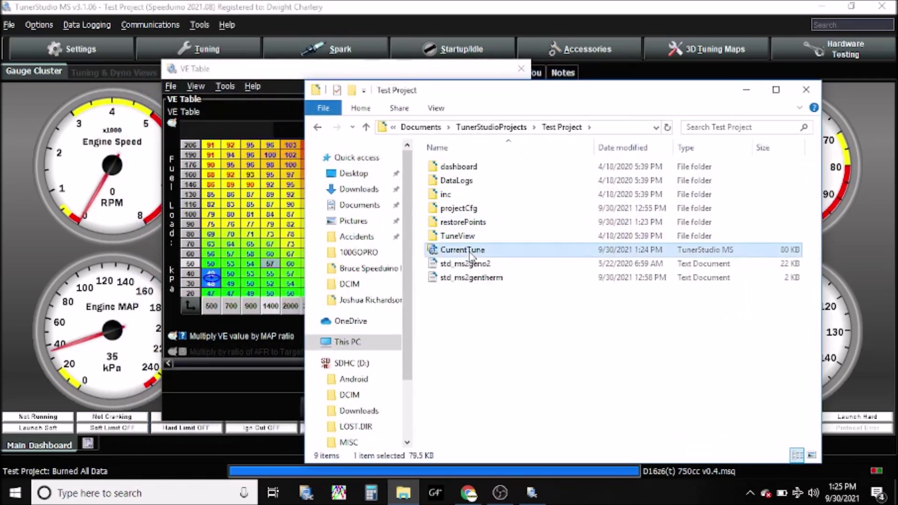
right_click(471, 253)
mouse_move(521, 140)
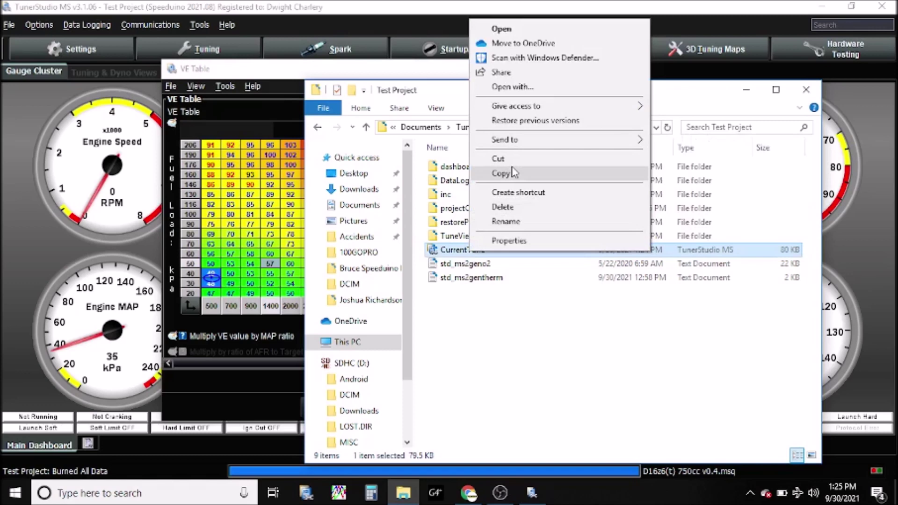
left_click(807, 91)
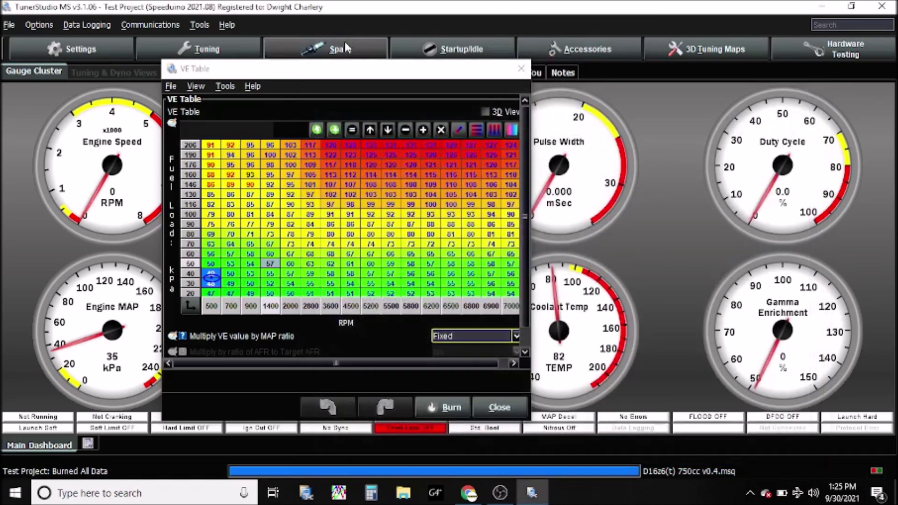
left_click(9, 24)
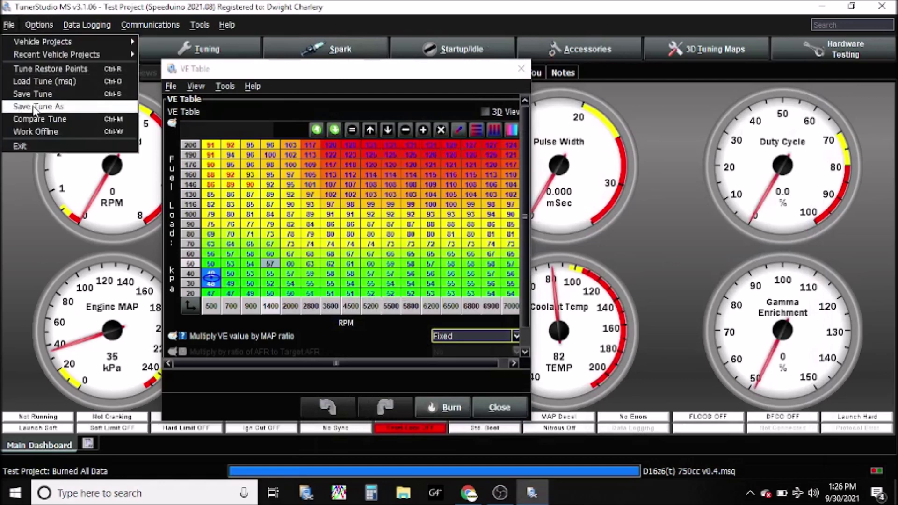
left_click(611, 105)
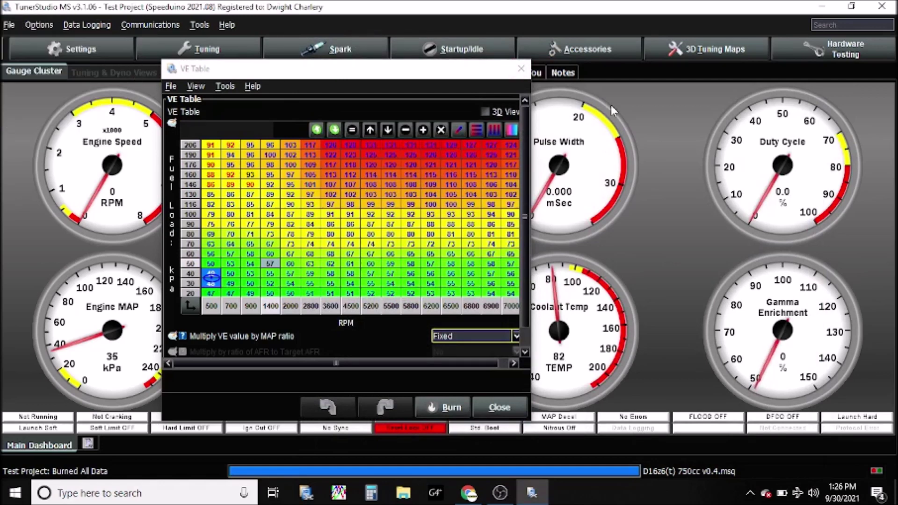